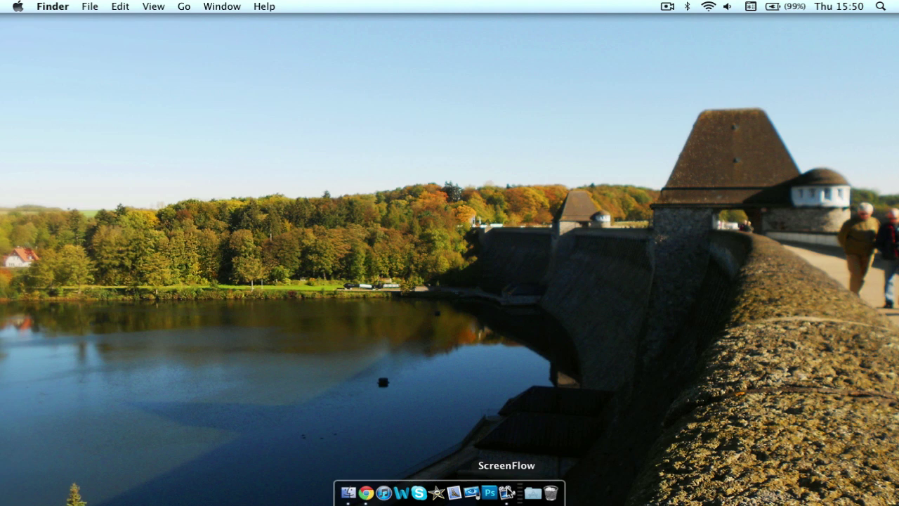
- Check the Mac's processor in About This Mac, moving its window aside and closing it after reading
left_click(506, 491)
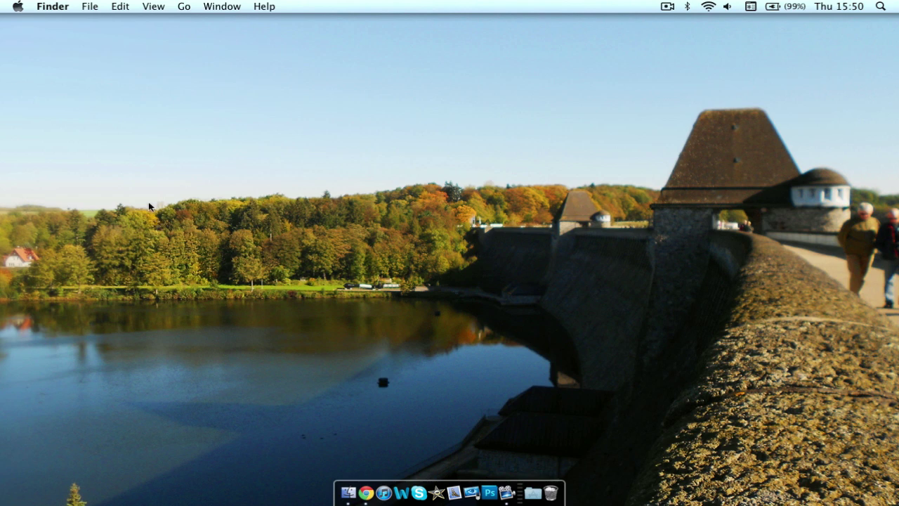
left_click(19, 6)
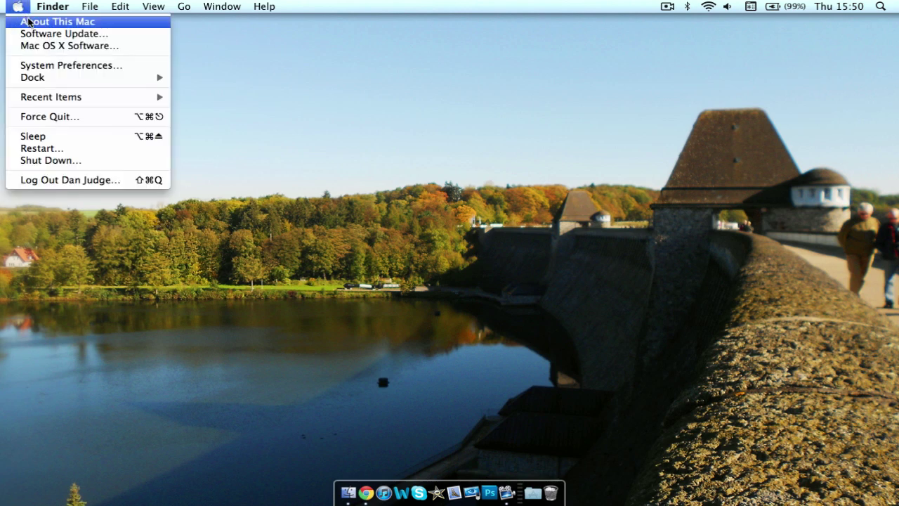
left_click(28, 22)
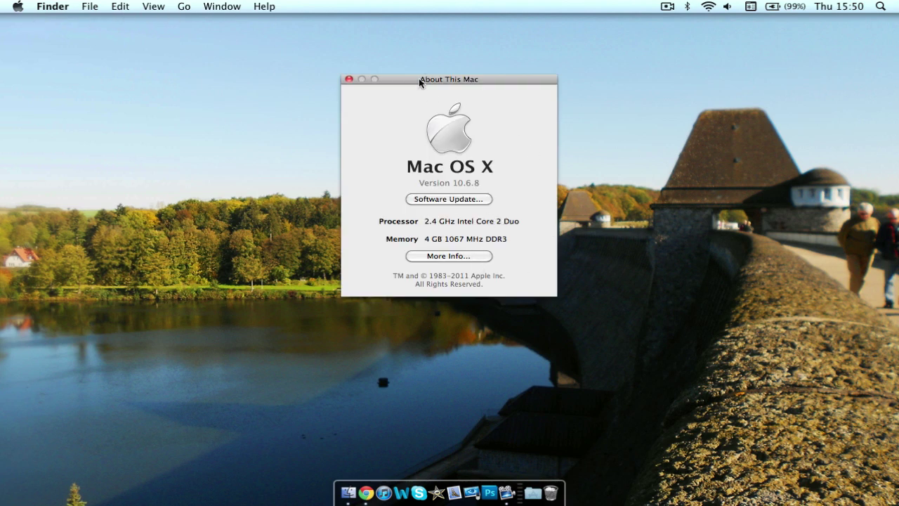
left_click_drag(420, 79, 78, 5)
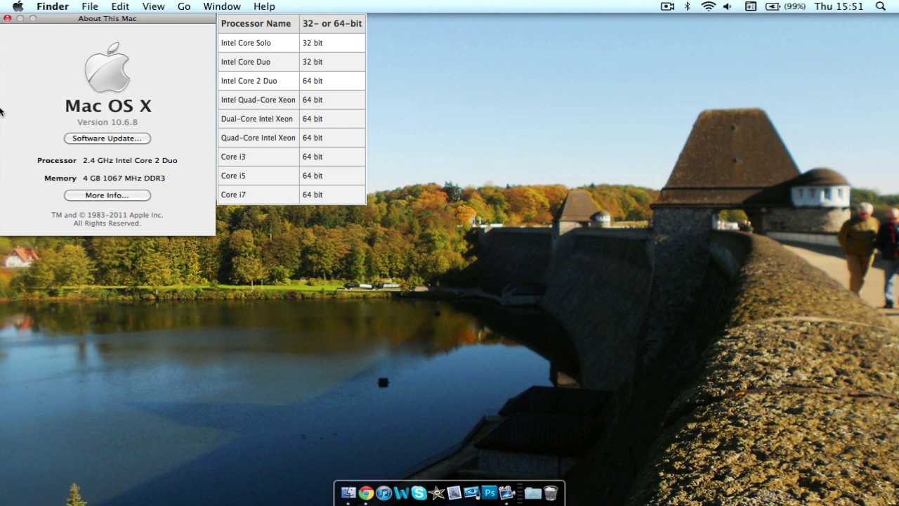
left_click(8, 20)
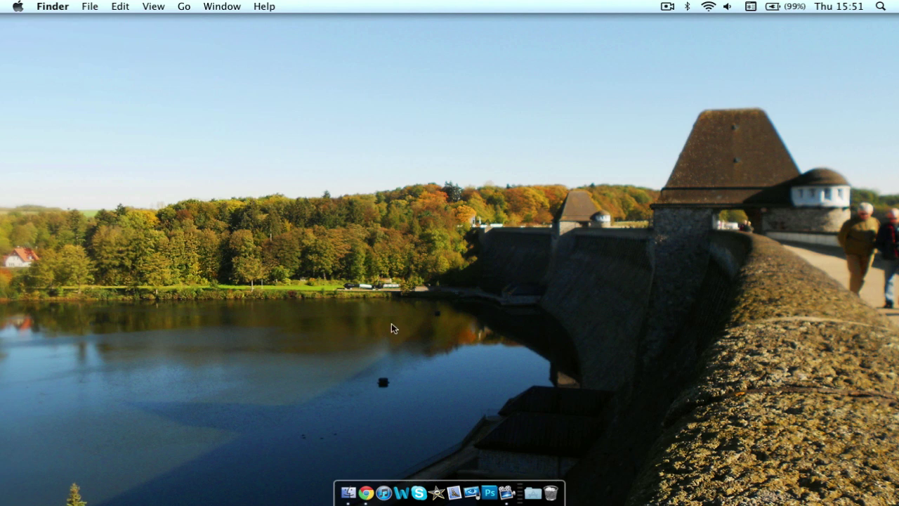
- Switch to Chrome and open the MediaFire download page for 4GB Ram.zip
left_click(349, 492)
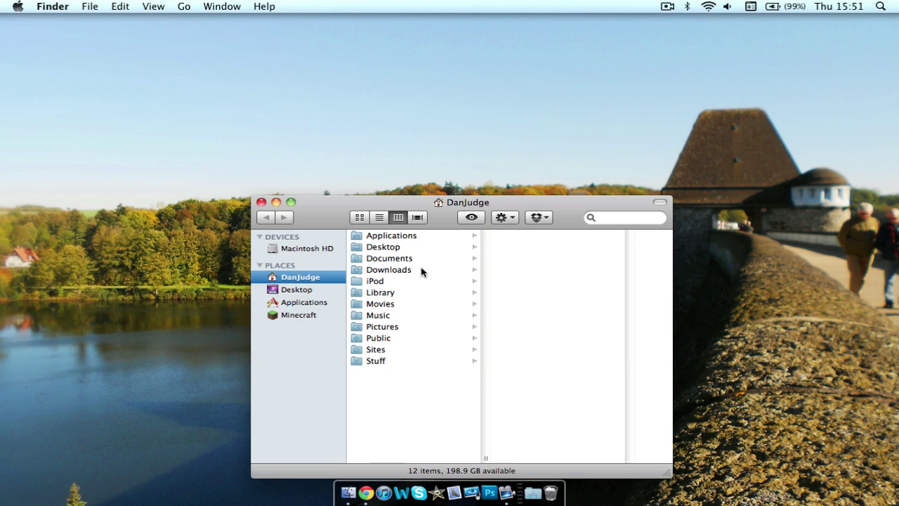
left_click(369, 495)
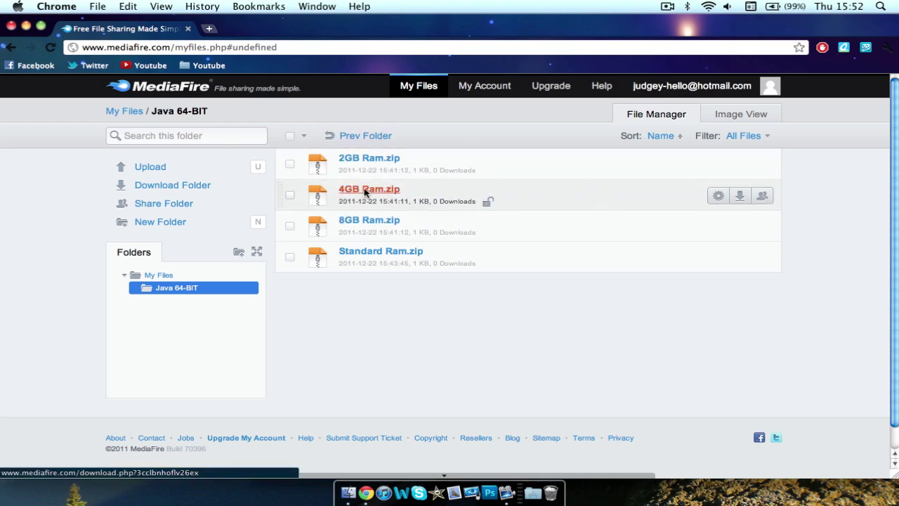
mouse_move(364, 187)
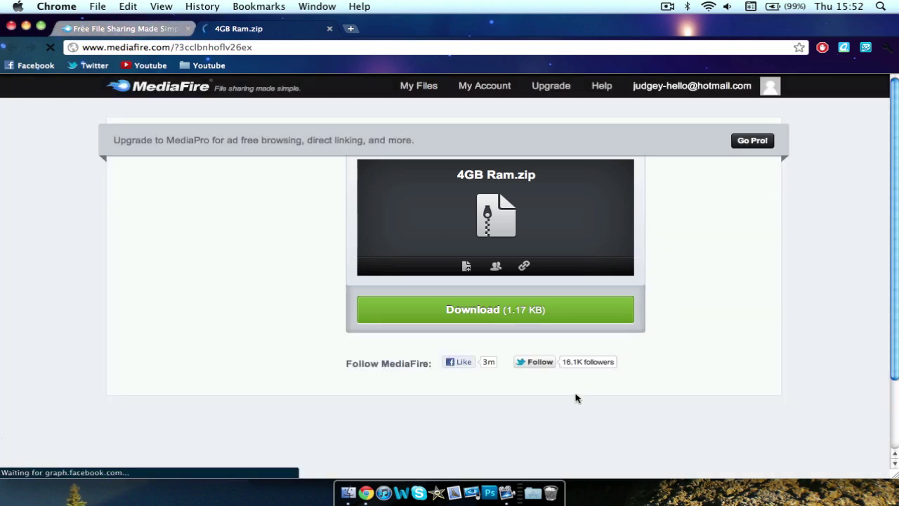
- Switch to Finder, show the home folder's Downloads folder and move its window to the corner of the desktop
left_click(348, 492)
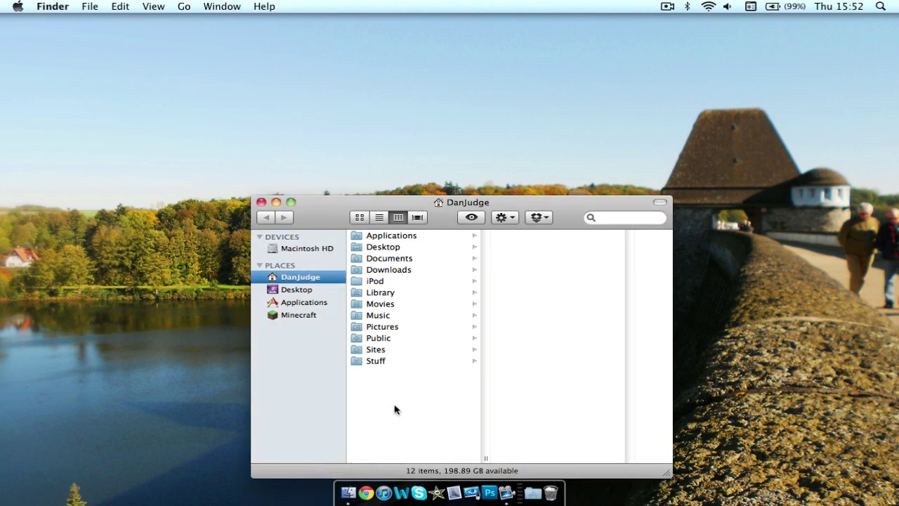
left_click(376, 281)
left_click(389, 269)
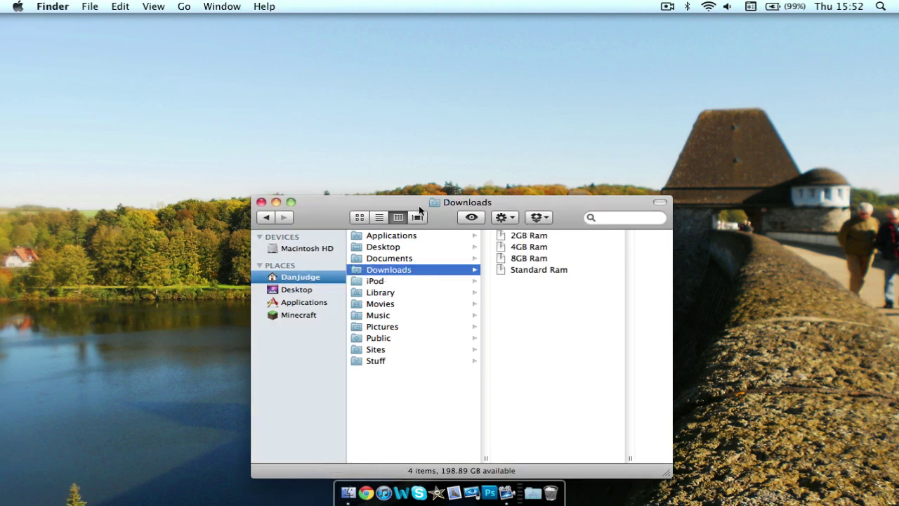
left_click_drag(418, 205, 221, 24)
- Extract the 4GB Ram archive in Downloads and shift the window flush against the desktop's edge
left_click(325, 66)
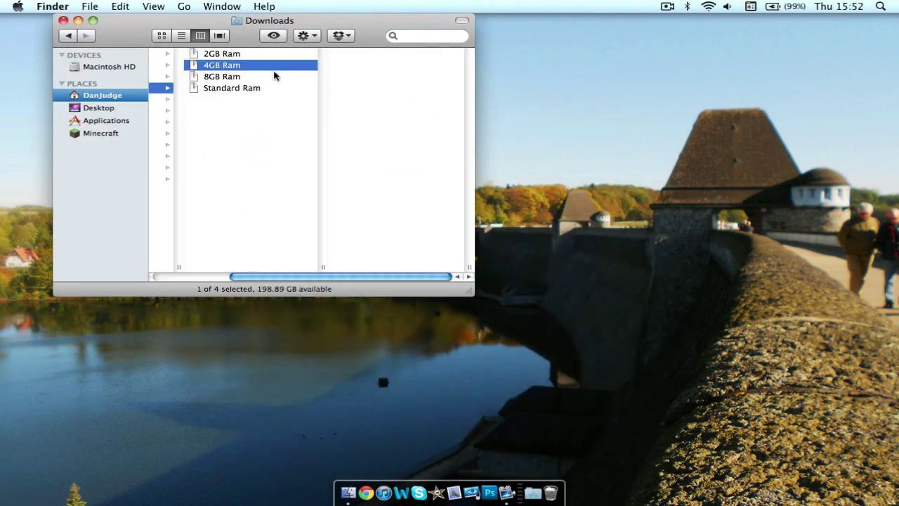
left_click_drag(234, 119, 219, 50)
left_click(220, 148)
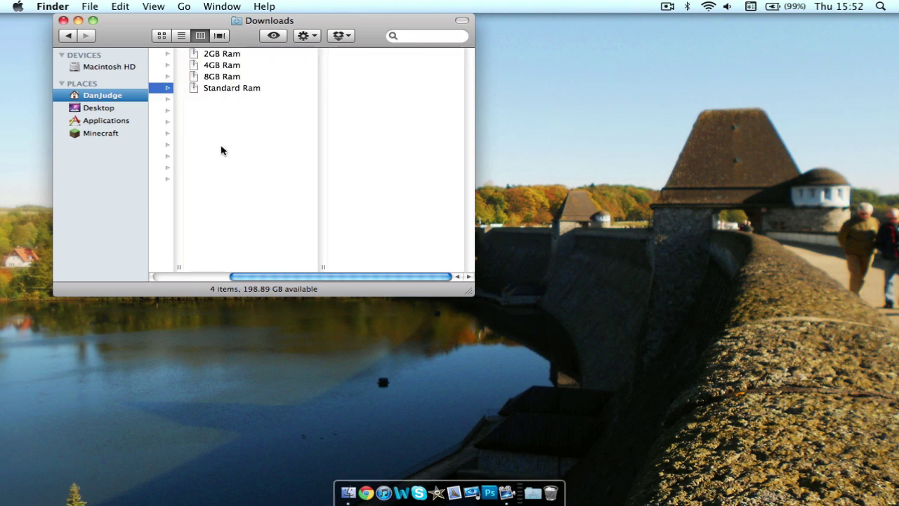
key("Left")
left_click(321, 65)
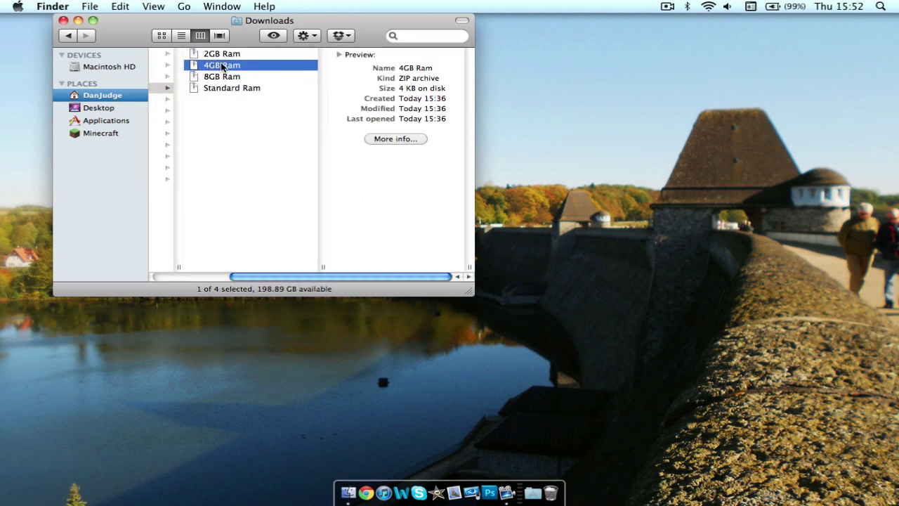
key("space")
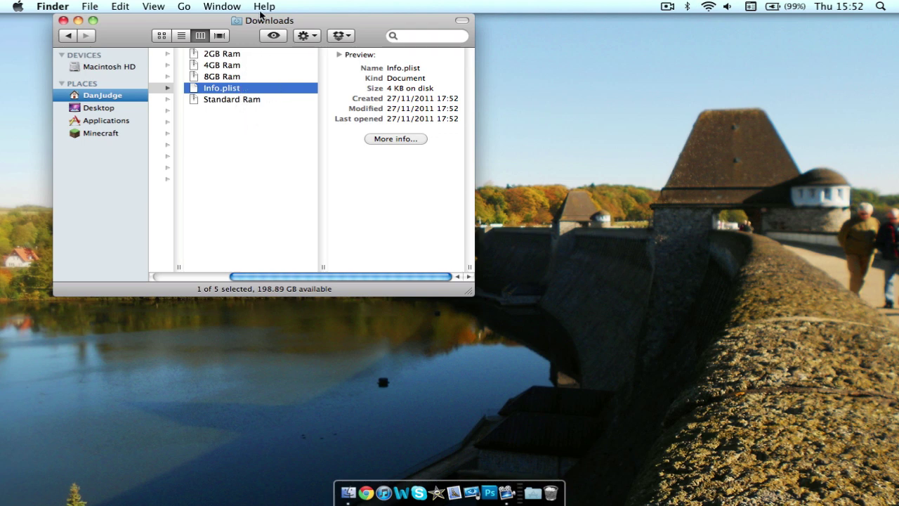
left_click_drag(261, 18, 203, 3)
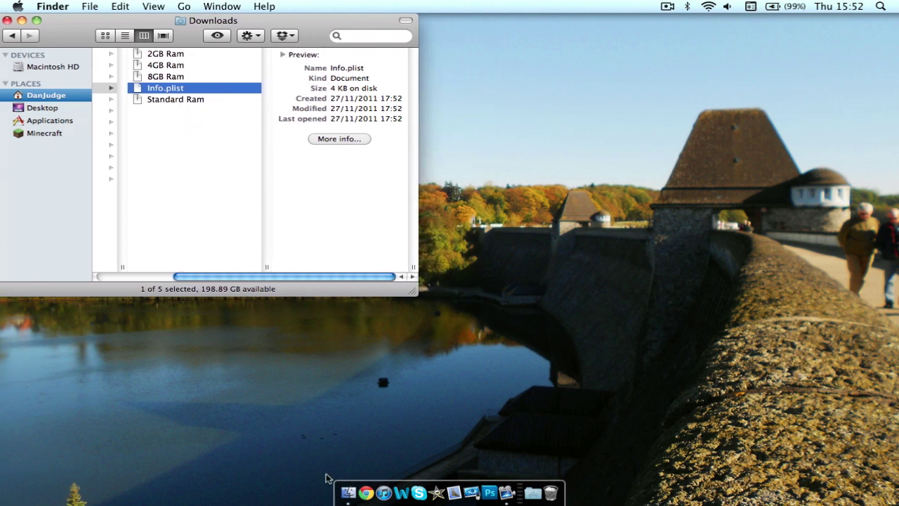
- Open a second Finder window and place it beside the Downloads window
right_click(348, 493)
left_click(383, 382)
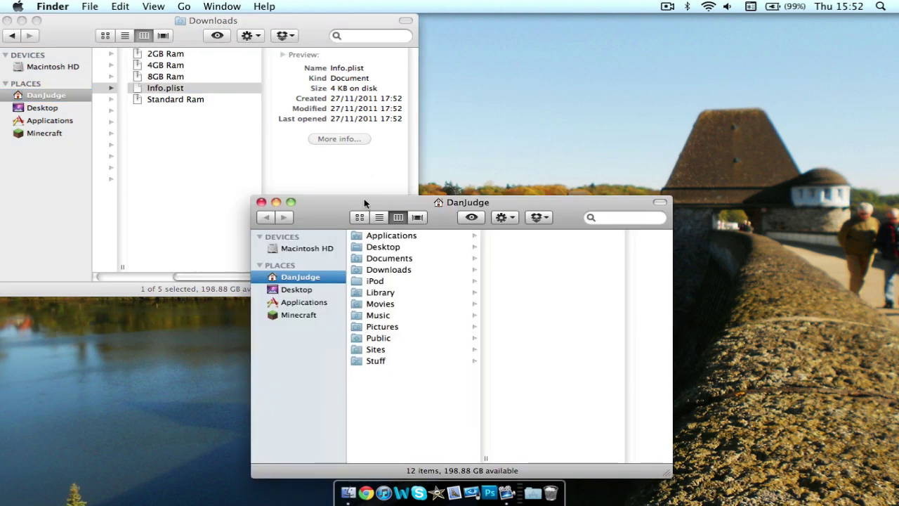
left_click_drag(364, 198, 347, 182)
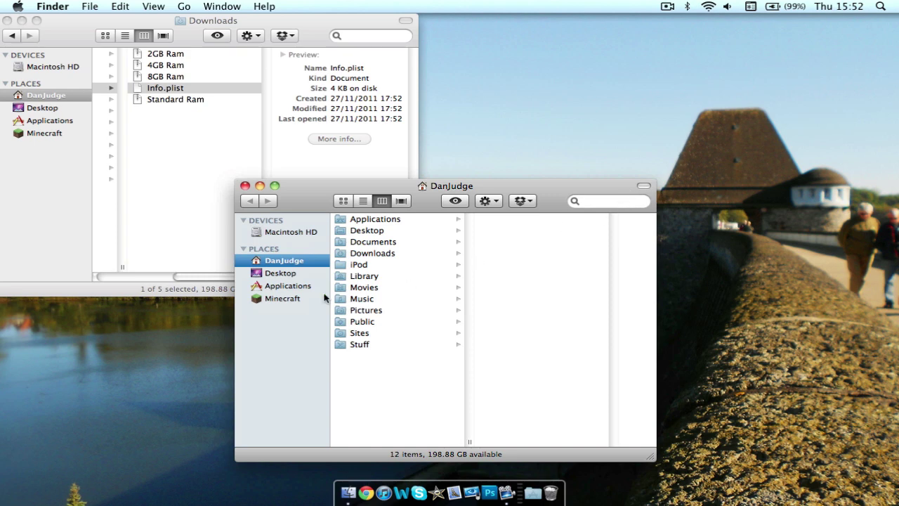
- Search This Mac for Minecraft.app and select the Minecraft application
left_click(267, 288)
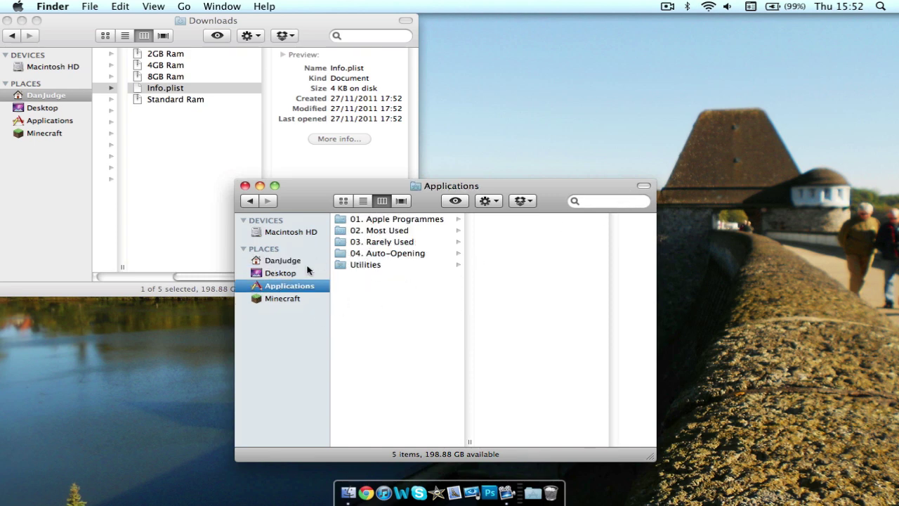
left_click(286, 259)
left_click(589, 202)
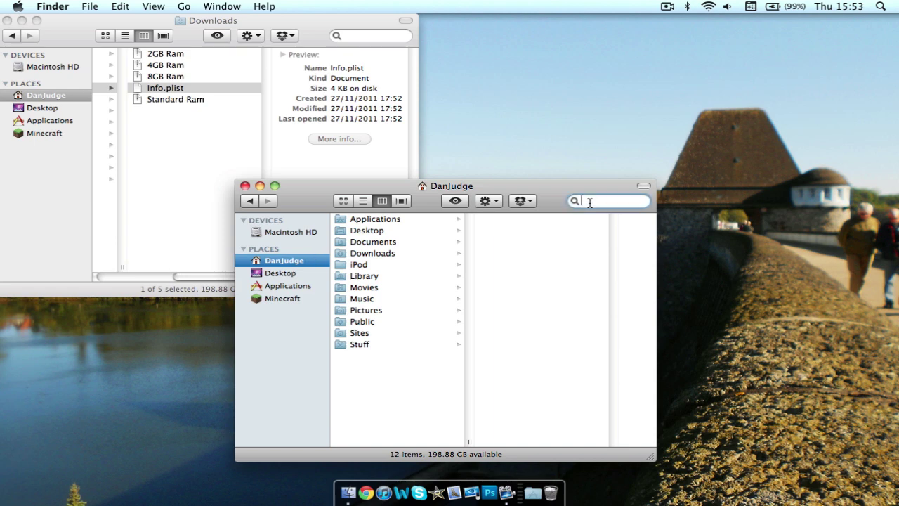
type("Minecra")
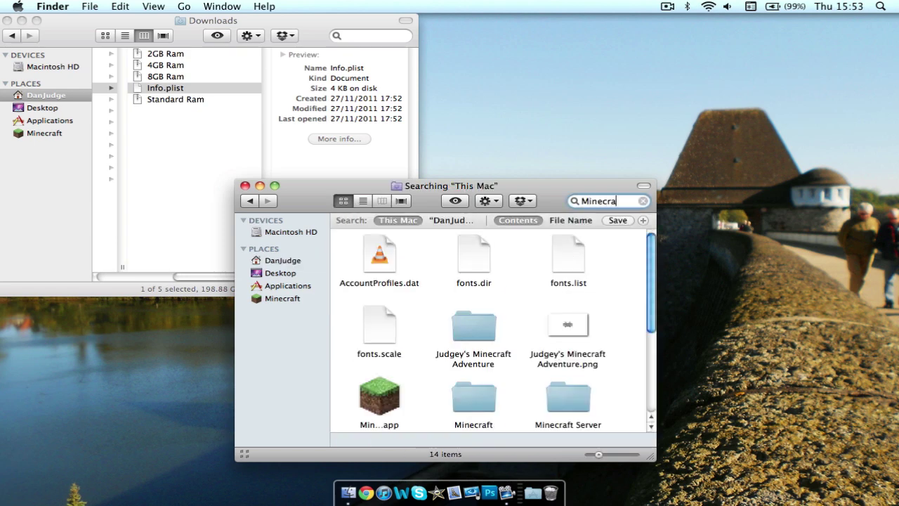
type("ft.app")
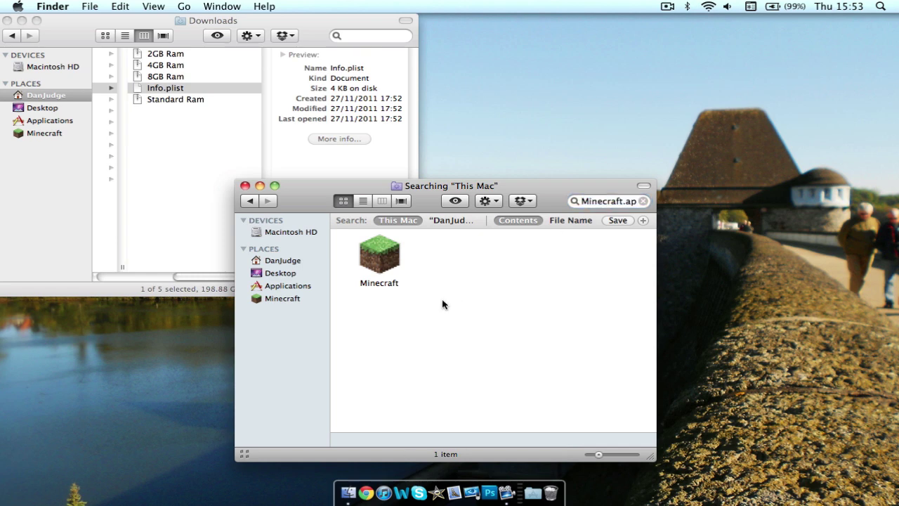
left_click(374, 251)
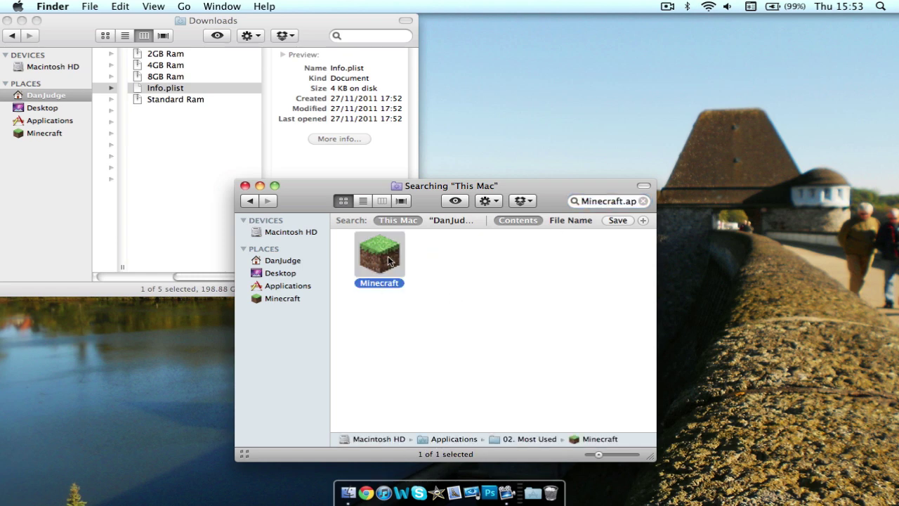
- Show the Minecraft application in its enclosing folder, reposition that window and close the search window
right_click(388, 258)
left_click(415, 281)
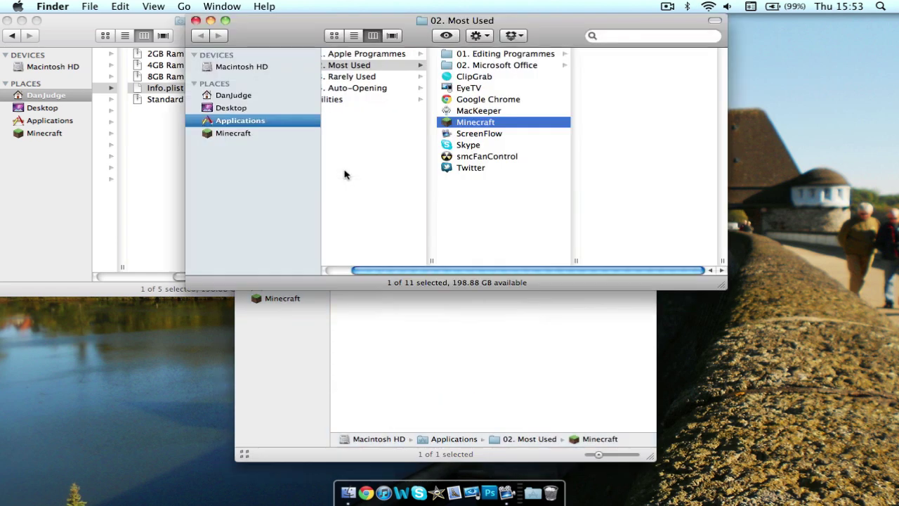
left_click_drag(309, 21, 286, 168)
left_click(244, 185)
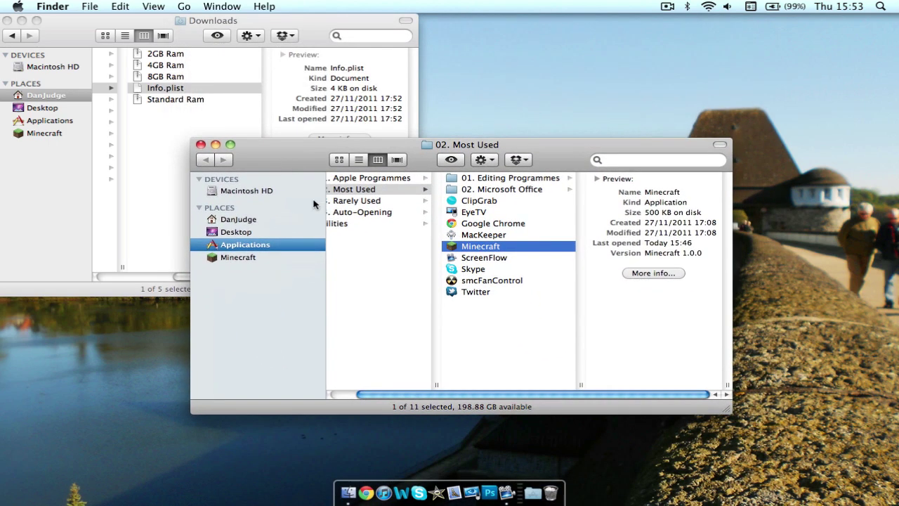
- Show the package contents of the Minecraft application and move the new window clear of the Downloads files
right_click(477, 247)
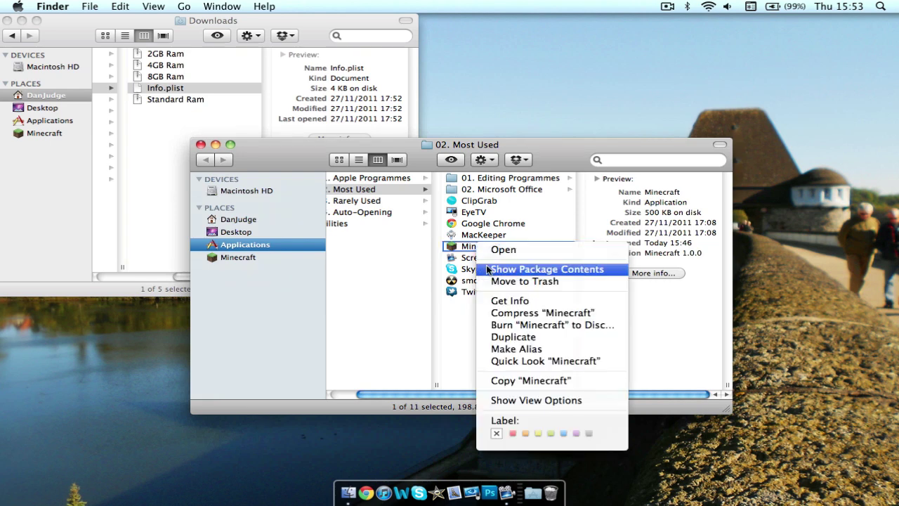
left_click(487, 270)
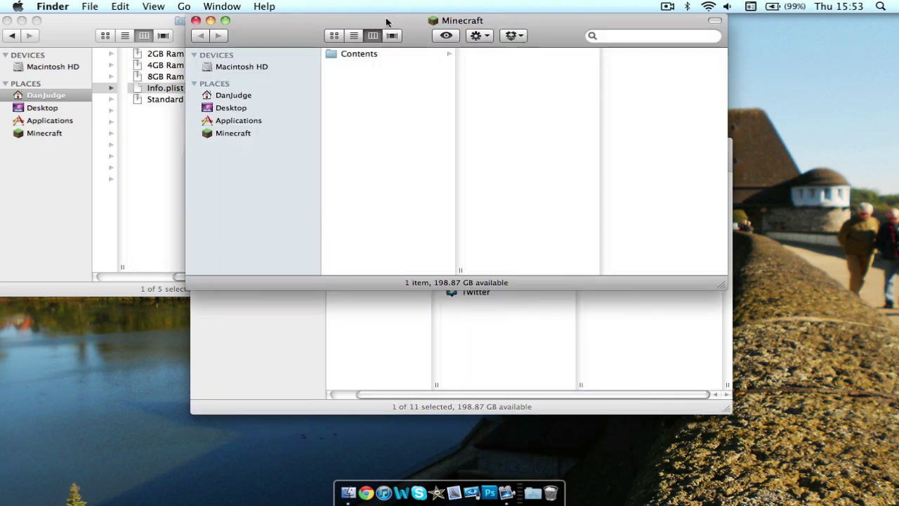
left_click_drag(391, 24, 392, 176)
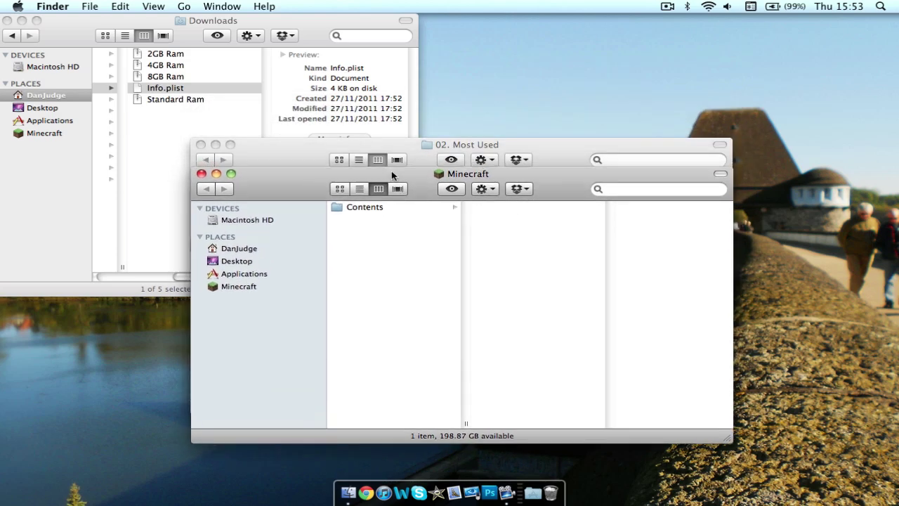
- Move the extracted Info.plist from Downloads into the Minecraft package's Contents folder, replacing the existing Info.plist
left_click(185, 69)
left_click(185, 66)
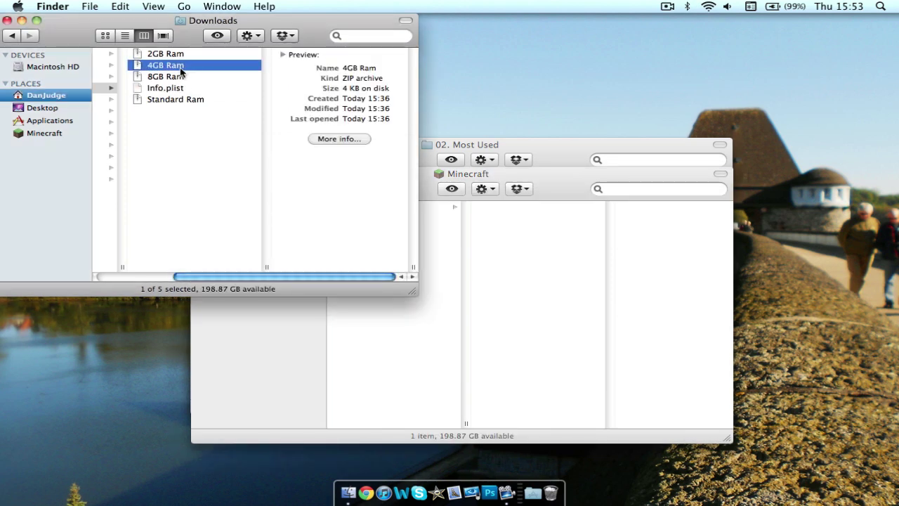
left_click(165, 88)
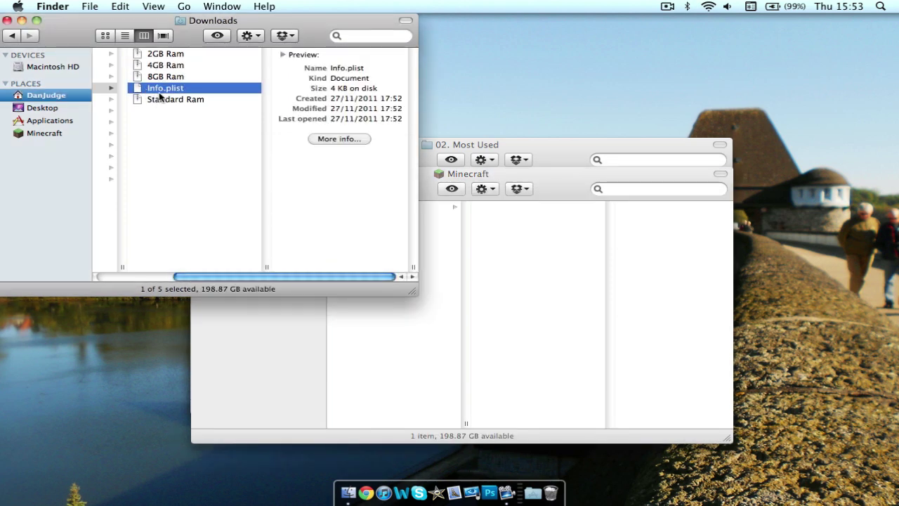
left_click(486, 281)
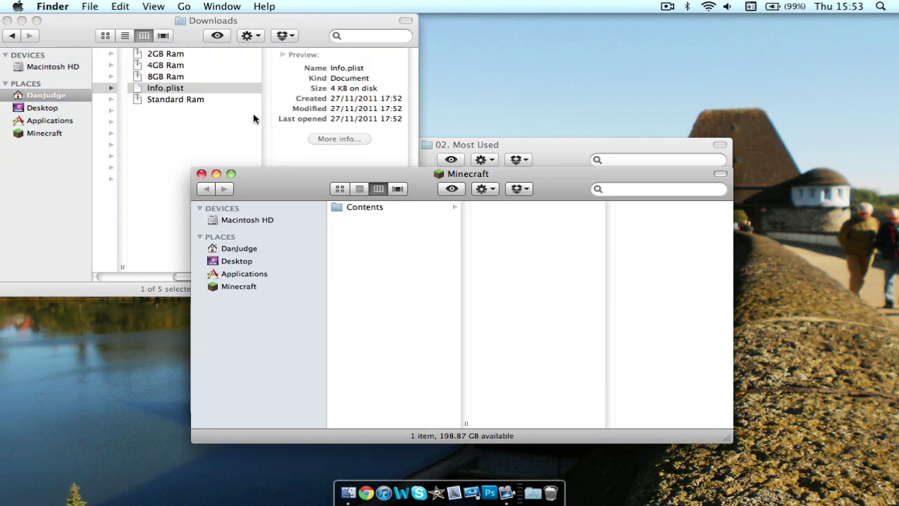
left_click(403, 205)
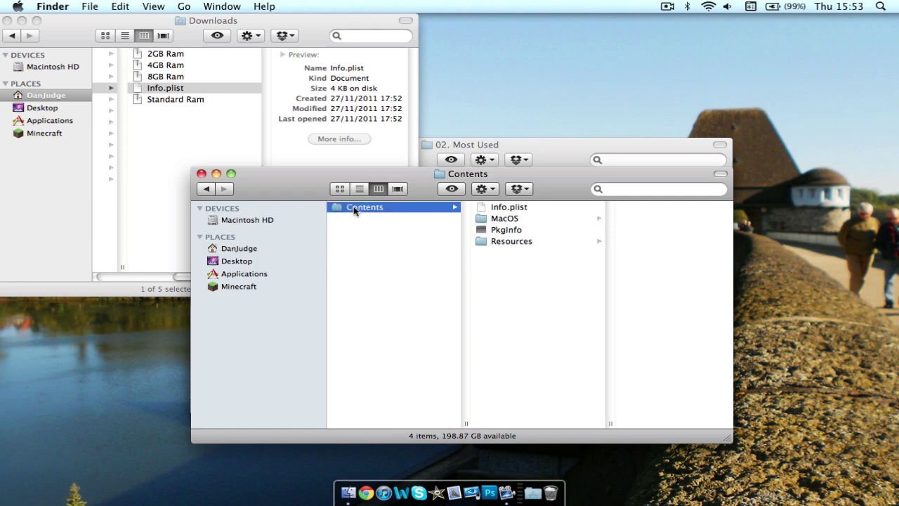
left_click(493, 206)
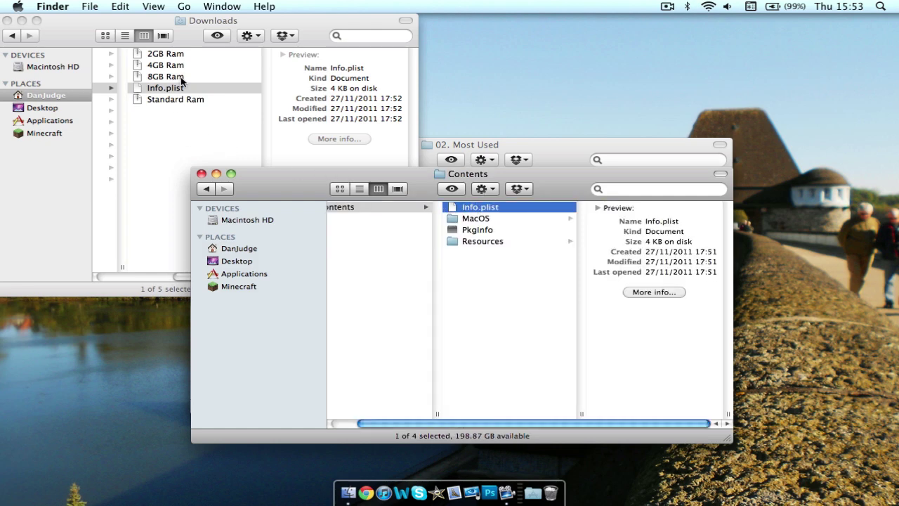
left_click_drag(171, 88, 469, 279)
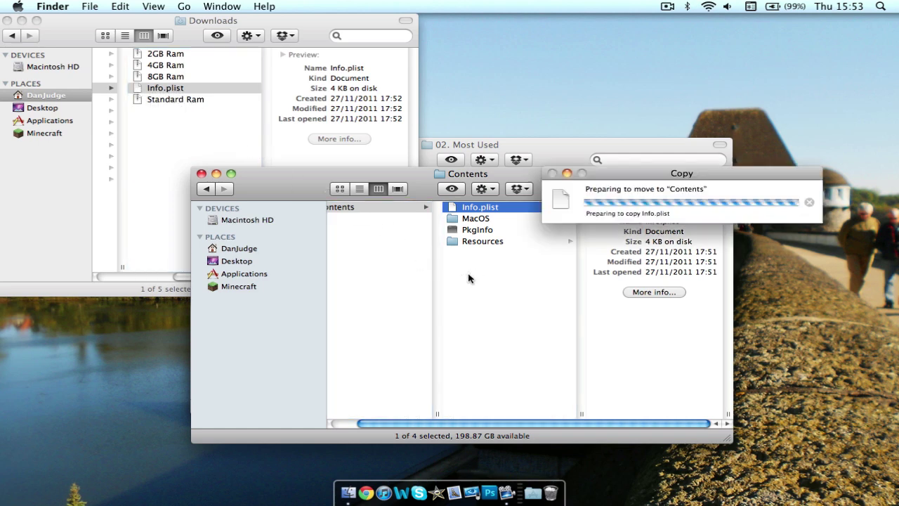
left_click(781, 230)
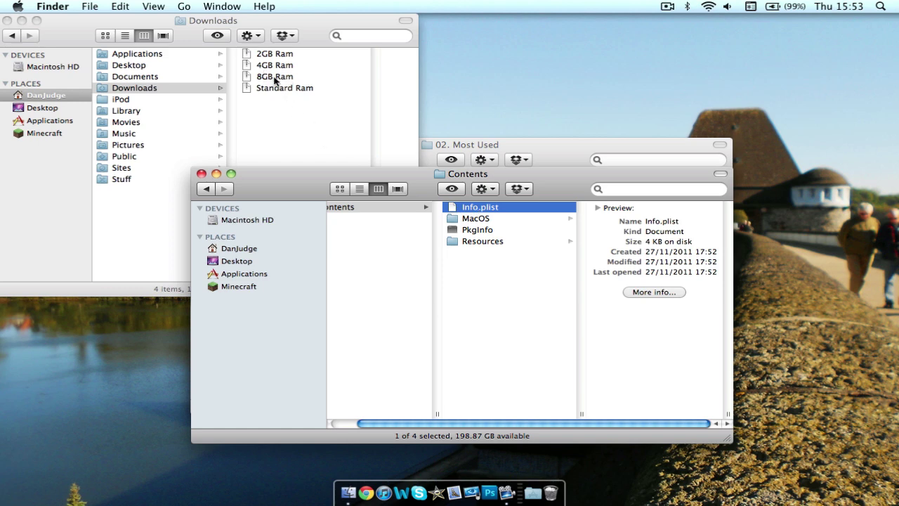
- Select JavaApplicationStub in the Minecraft package's MacOS folder and move the 02. Most Used window clear of the package window
left_click(463, 219)
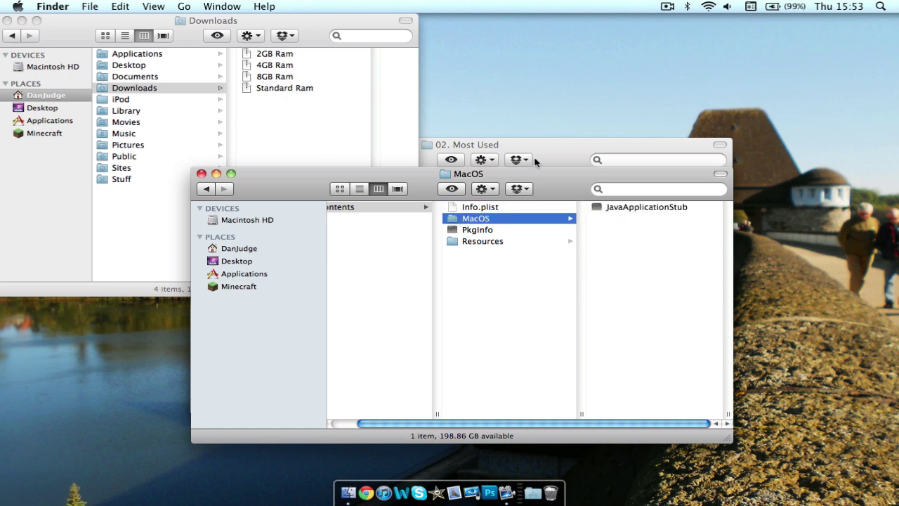
left_click(625, 210)
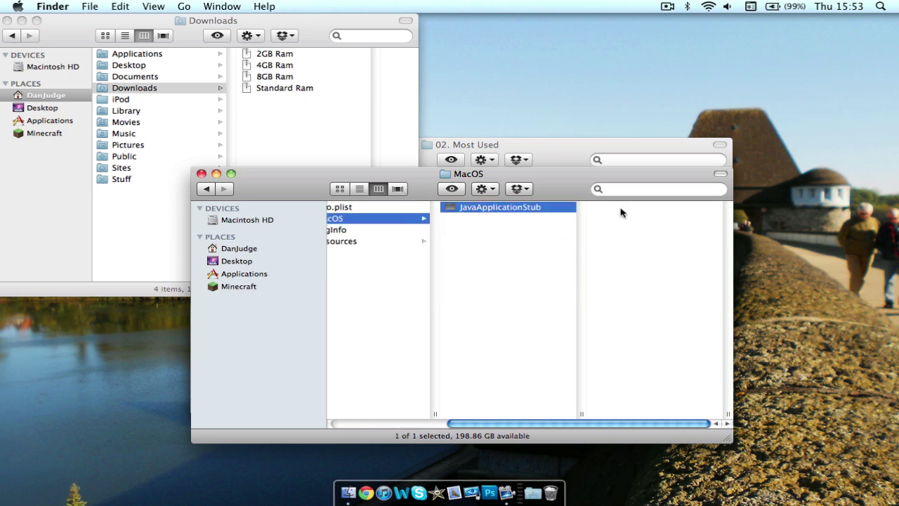
left_click(546, 158)
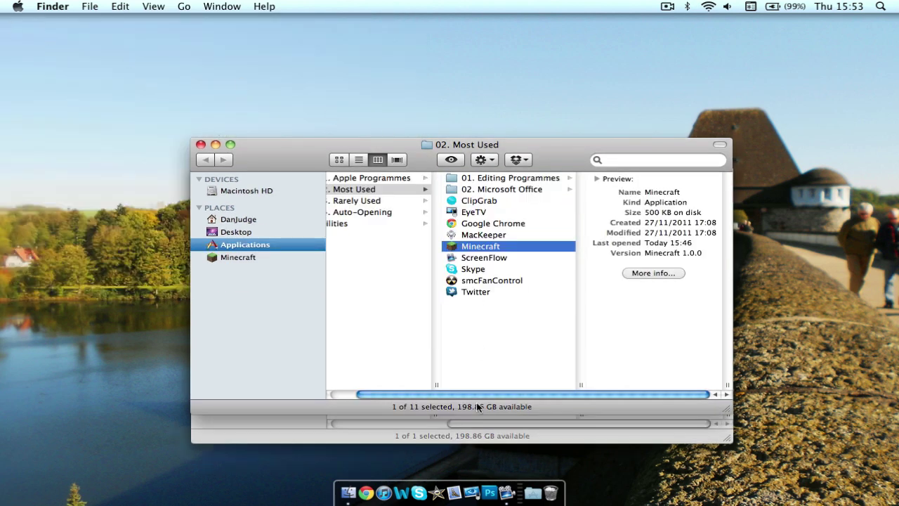
left_click(427, 438)
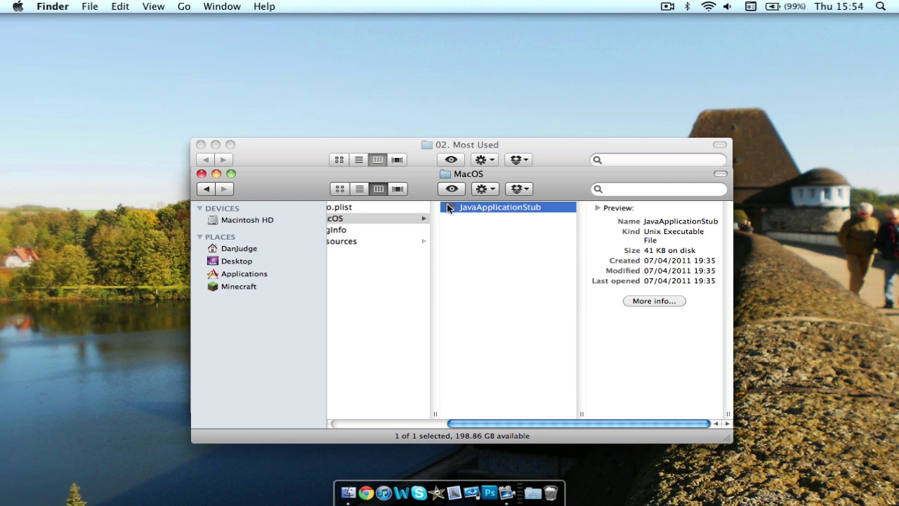
left_click_drag(486, 145, 488, 3)
left_click(513, 316)
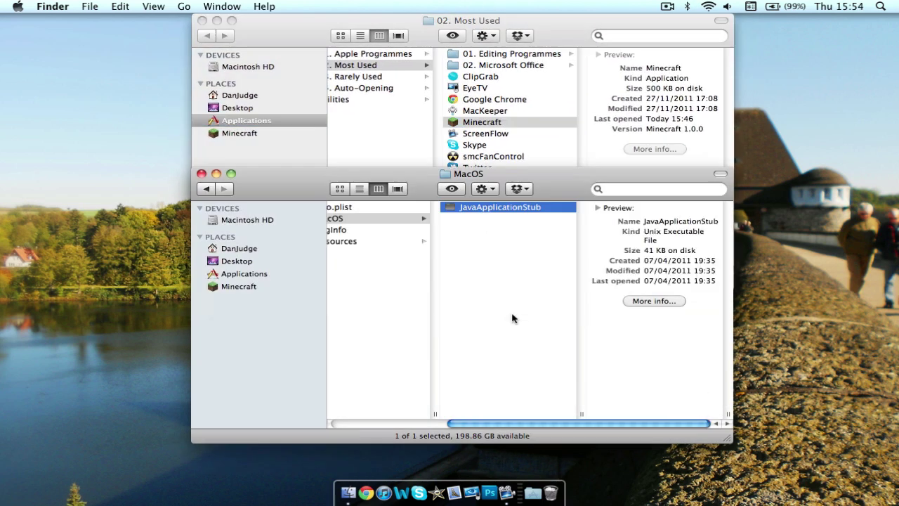
- Browse Macintosh HD to the System/Library/Frameworks folder in the other Finder window
left_click(415, 155)
left_click(285, 68)
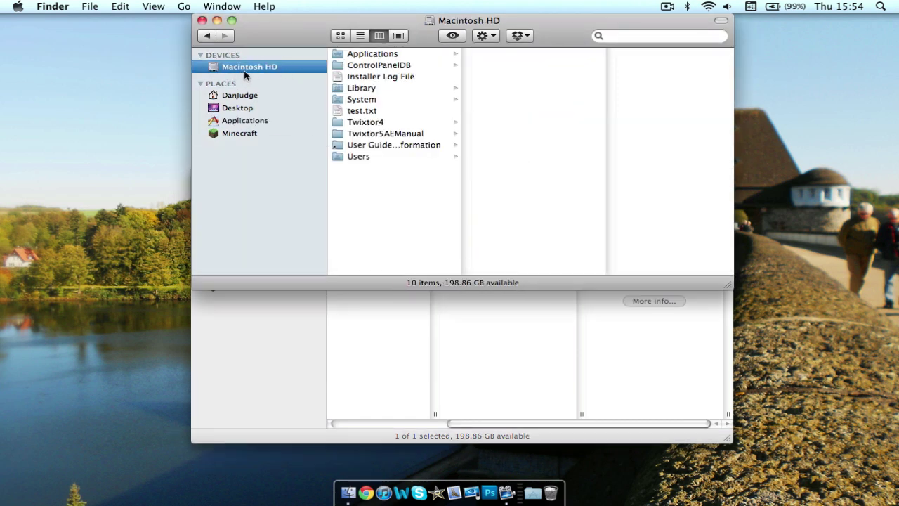
left_click(356, 102)
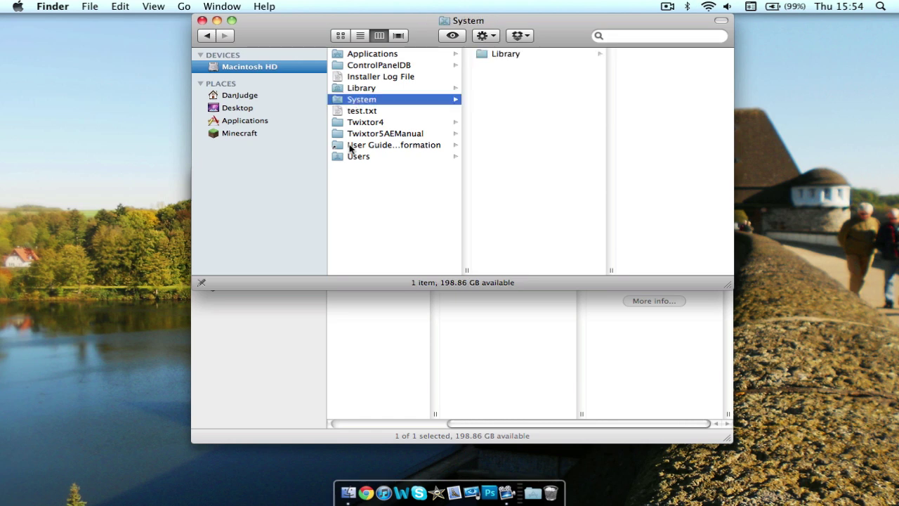
left_click(492, 54)
scroll(627, 169, "down", 2)
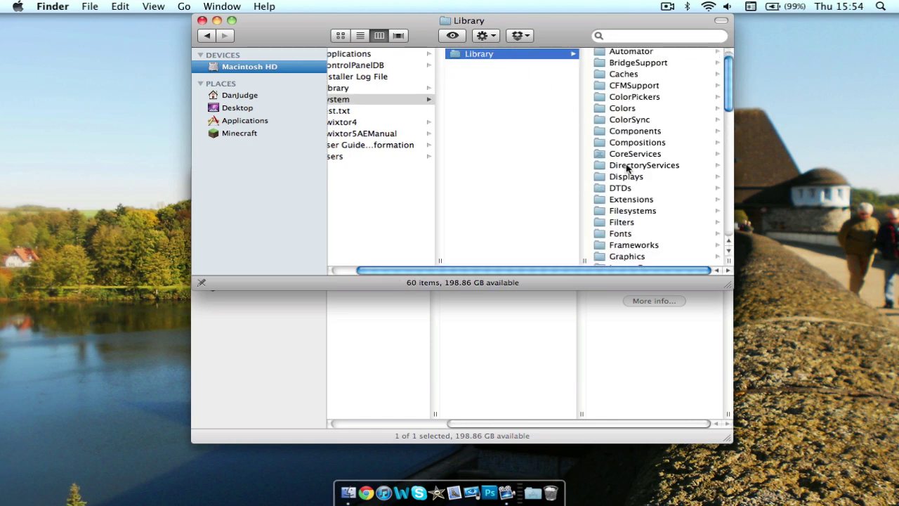
left_click(637, 245)
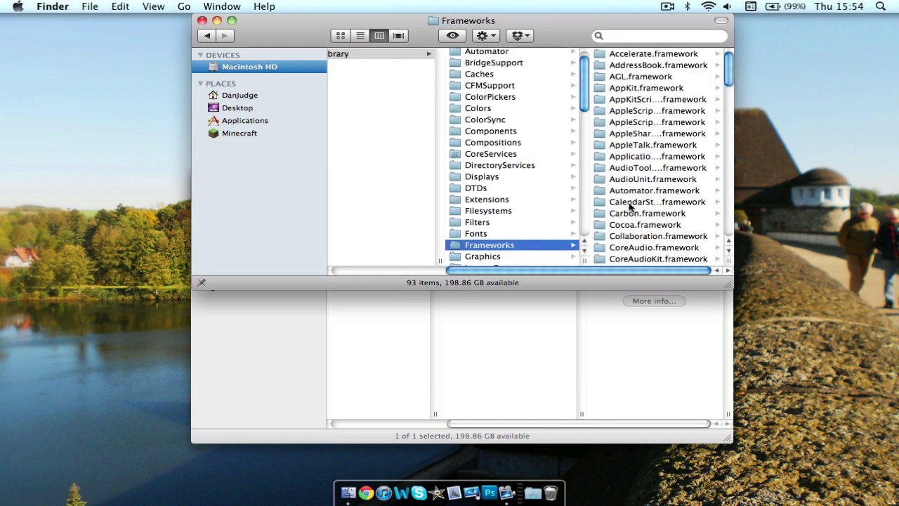
- Open JavaVM.framework/Resources/MacOS within Frameworks and select the JavaApplicationStub file
scroll(632, 200, "down", 10)
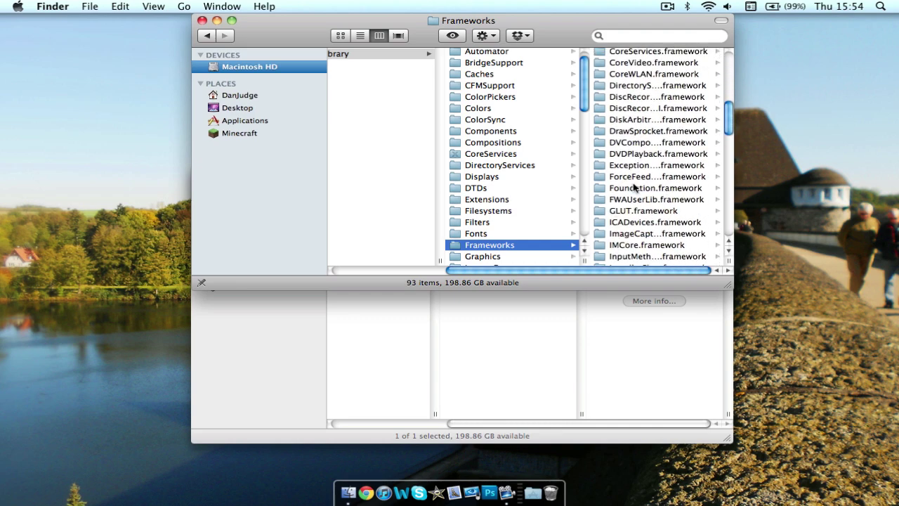
scroll(634, 186, "down", 6)
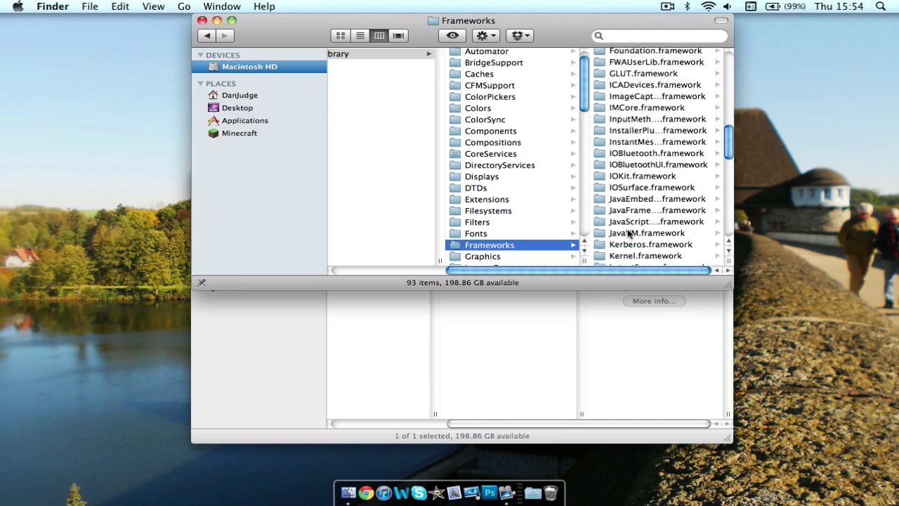
left_click(629, 233)
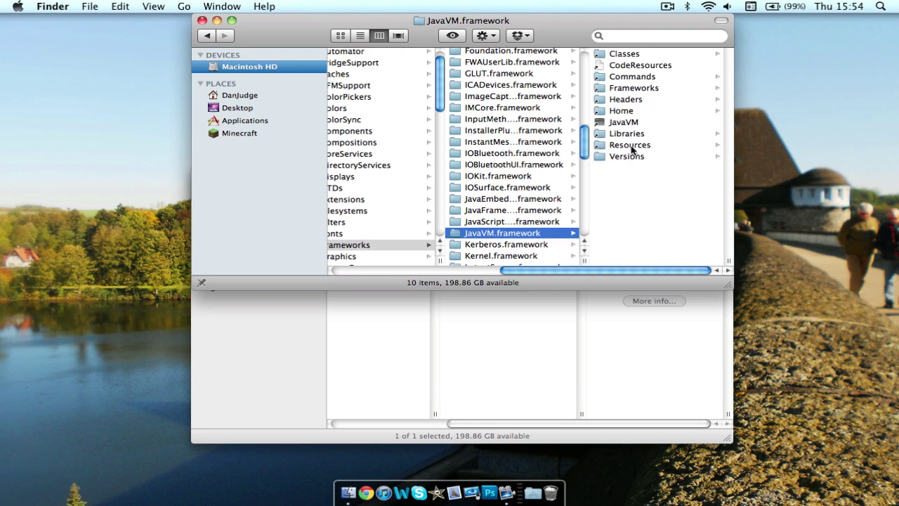
left_click(631, 146)
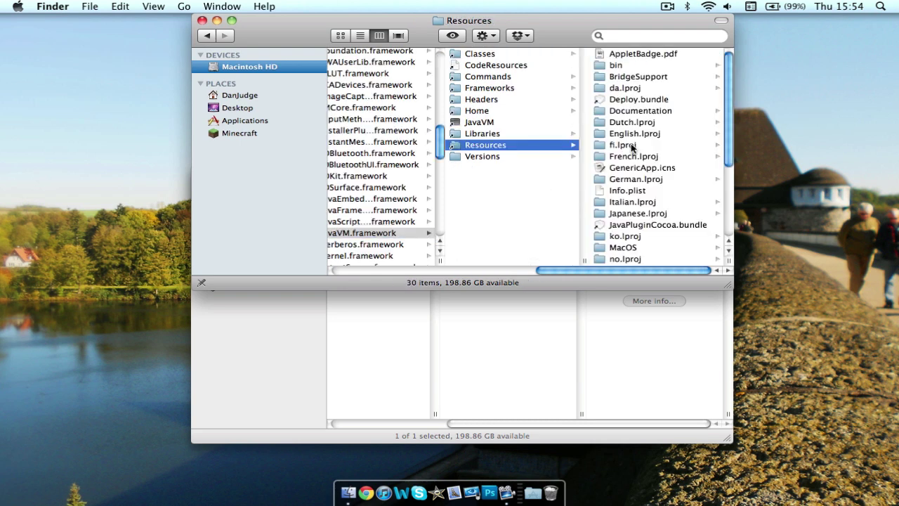
left_click(620, 247)
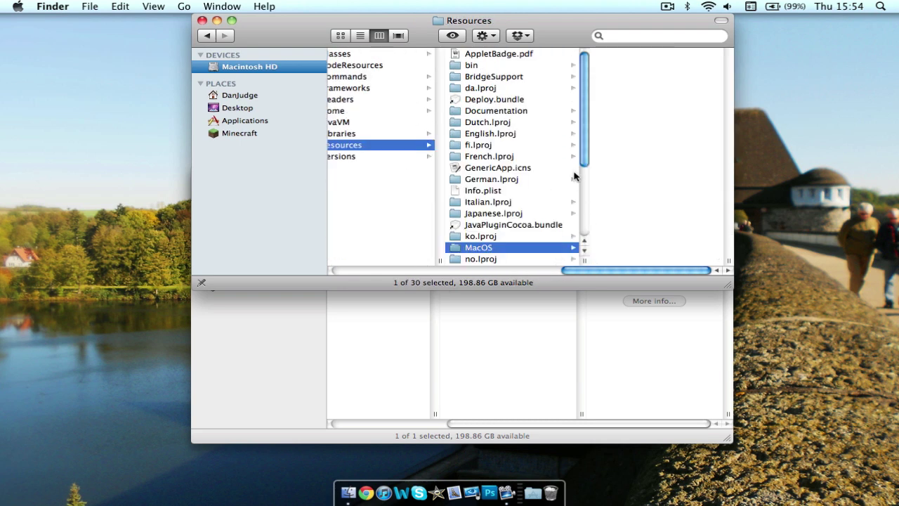
left_click(637, 59)
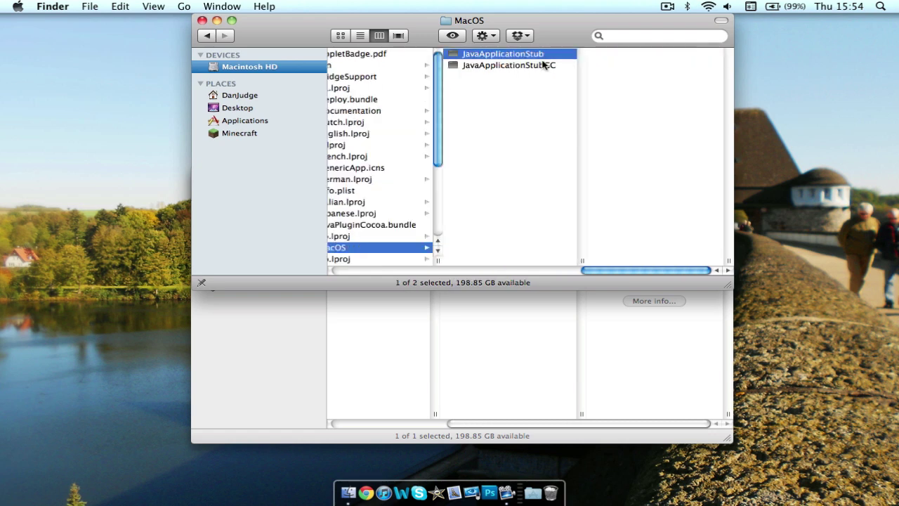
- Move the system MacOS folder's window aside and copy its JavaApplicationStub file
left_click_drag(529, 13, 340, 4)
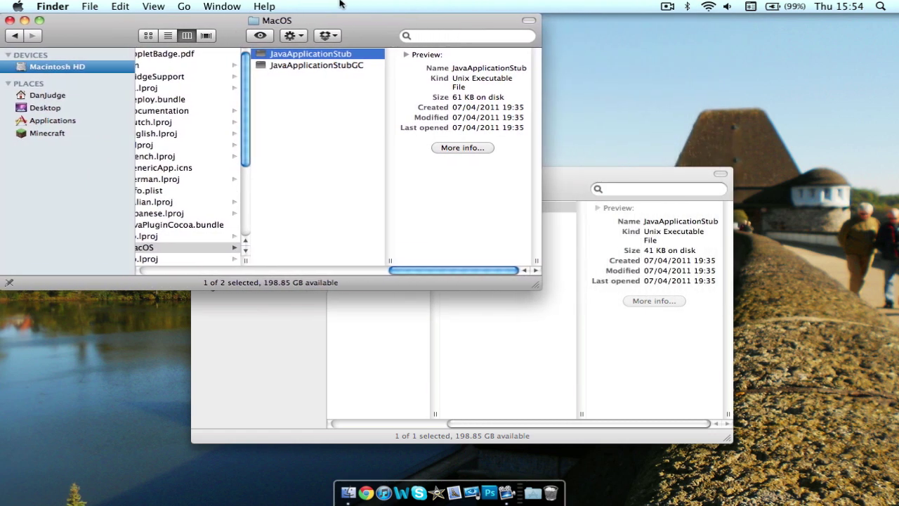
right_click(321, 55)
left_click(365, 166)
- Delete JavaApplicationStub from the Minecraft package's MacOS folder and paste the copied system version in its place
left_click(509, 353)
right_click(479, 259)
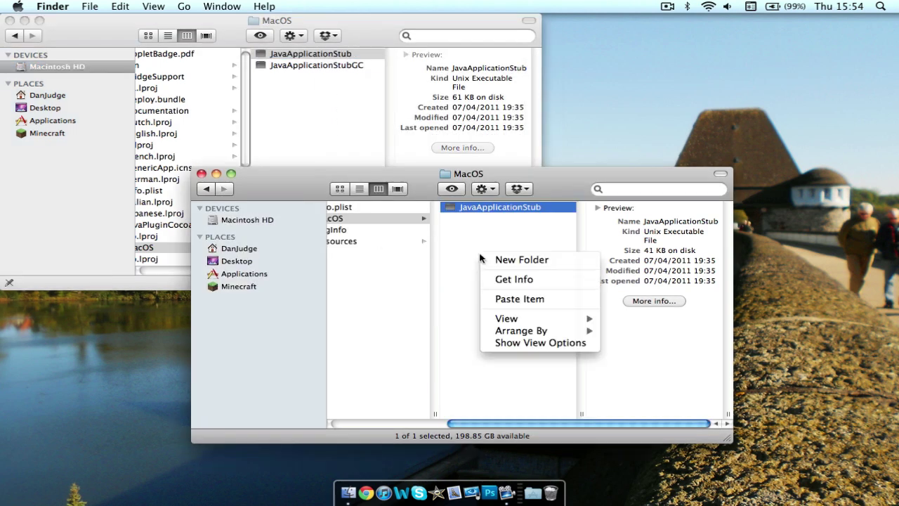
left_click(467, 228)
key("super+BackSpace")
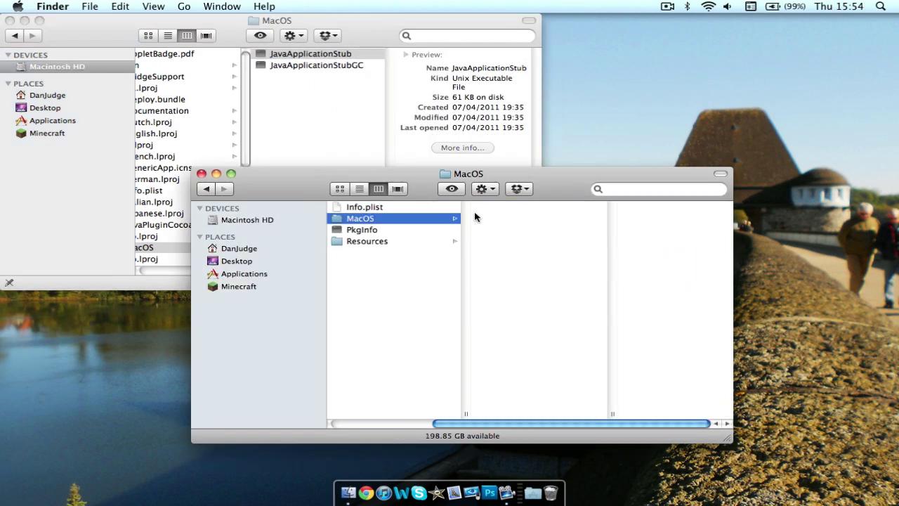
right_click(521, 229)
left_click(532, 281)
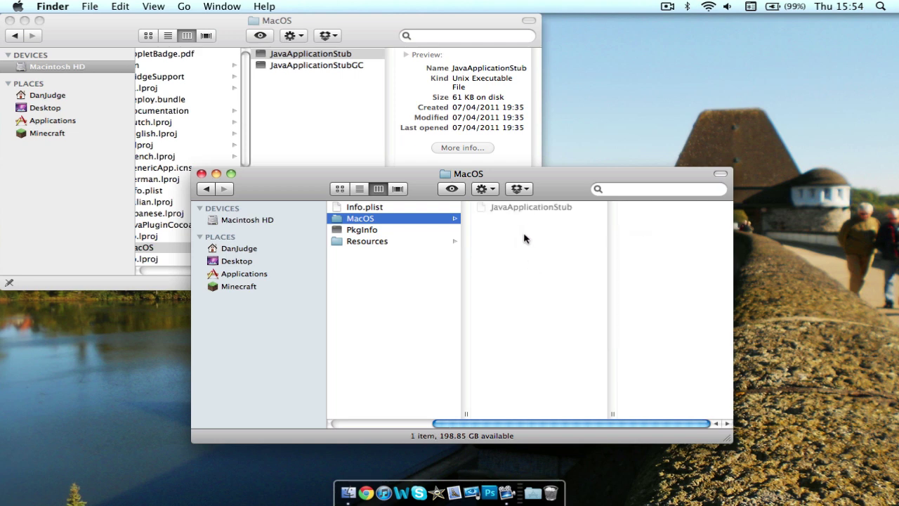
- Return to the top level of the Minecraft package and close both Finder windows
left_click(447, 260)
key("super+Up")
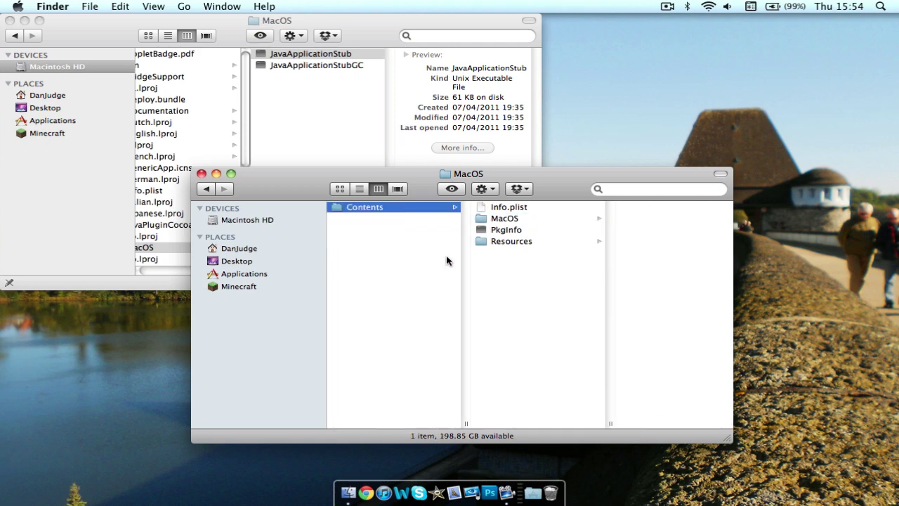
key("super+Up")
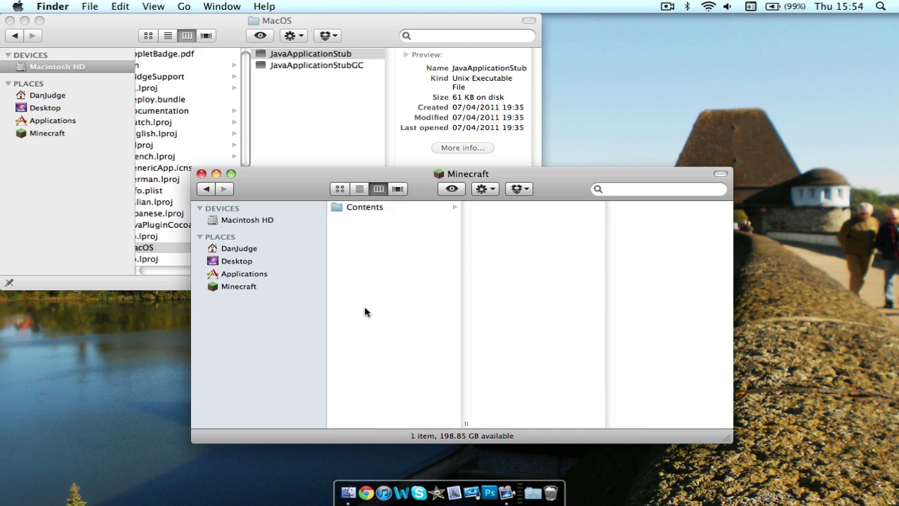
key("Down")
left_click(202, 173)
left_click(311, 147)
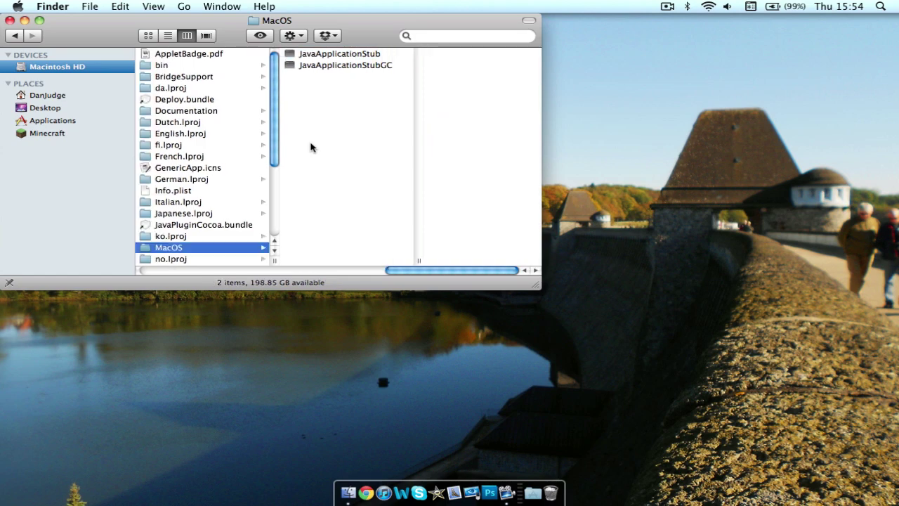
key("super+w")
- Launch Minecraft from the 02. Most Used applications folder, log in with the saved account and enlarge the game window
left_click(533, 494)
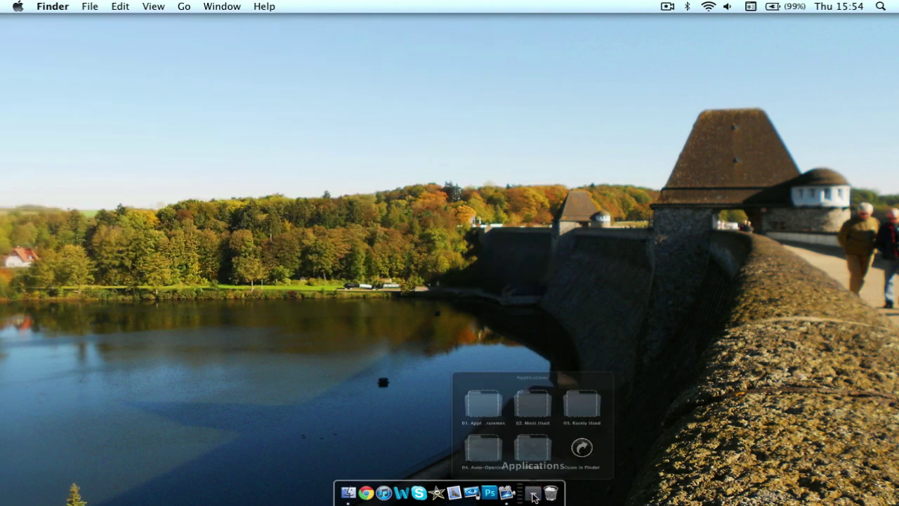
left_click(531, 328)
left_click(570, 334)
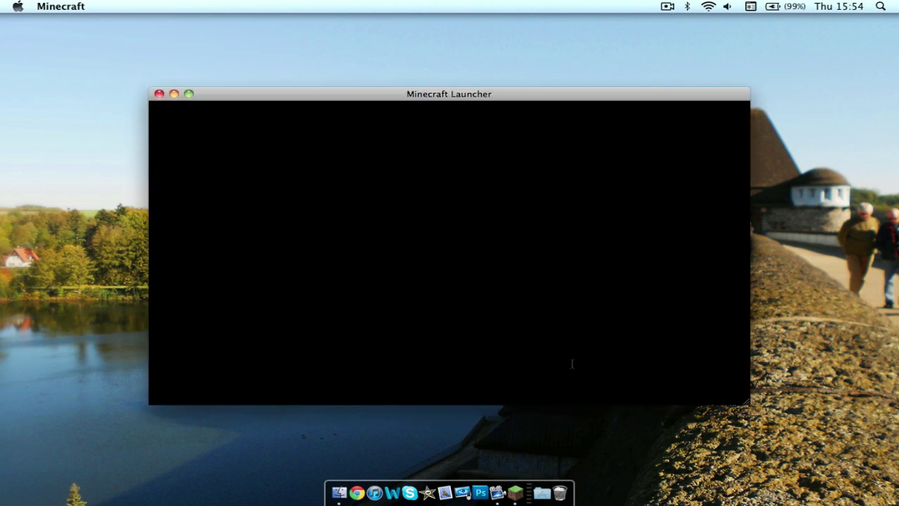
key("Return")
left_click(187, 93)
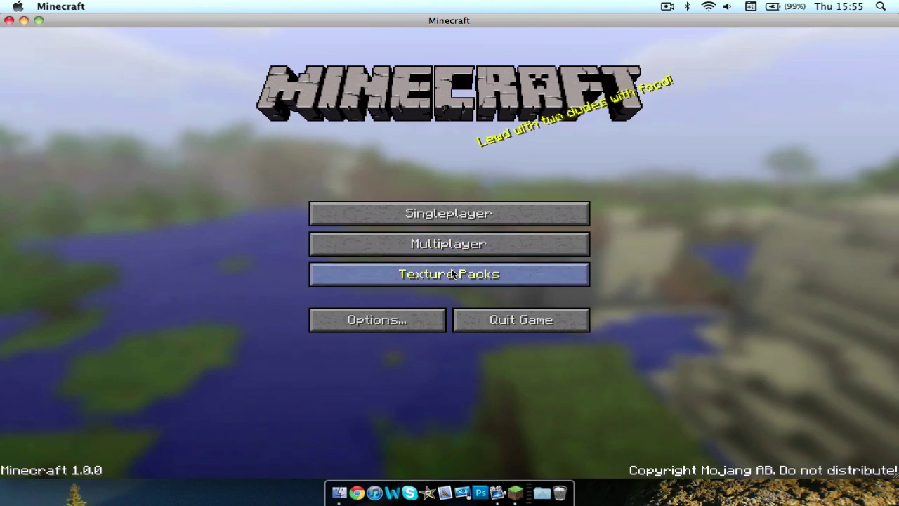
- Set the render distance to Far in Minecraft's video settings and close the game
left_click(394, 308)
left_click(427, 252)
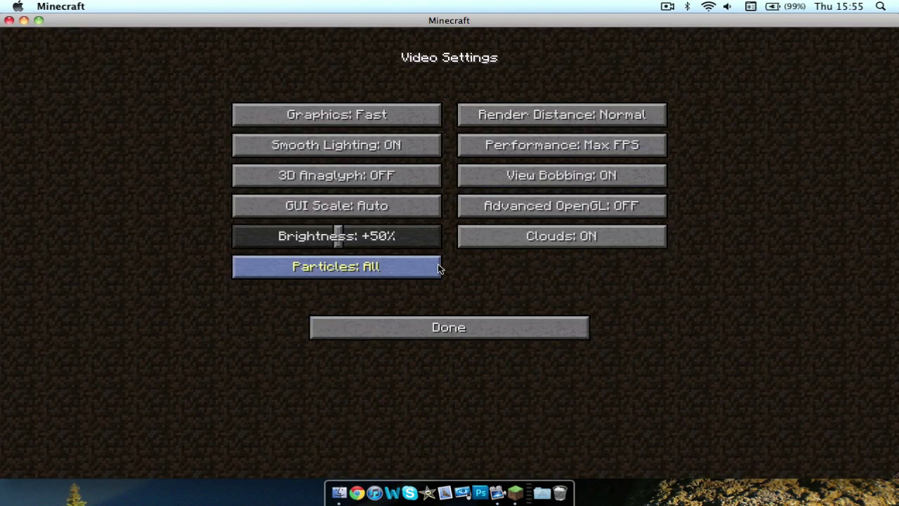
left_click(518, 115)
left_click(518, 115)
left_click(519, 115)
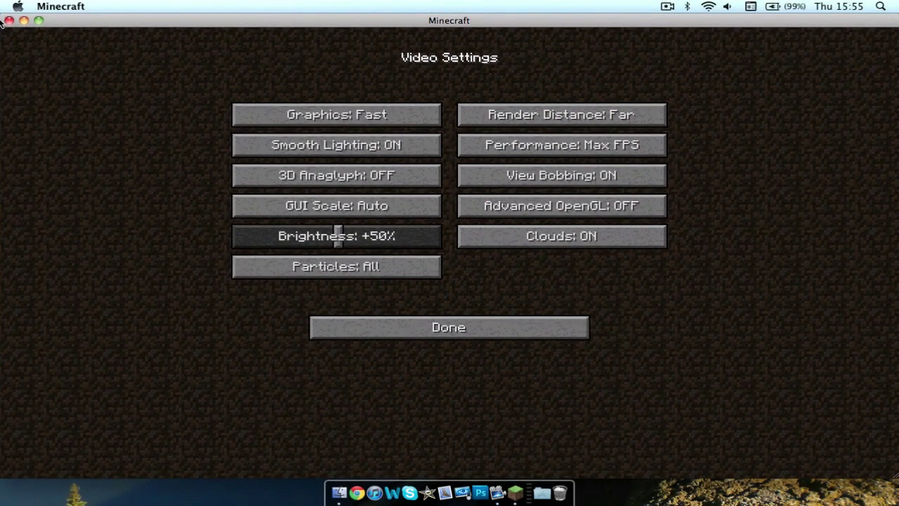
left_click(9, 20)
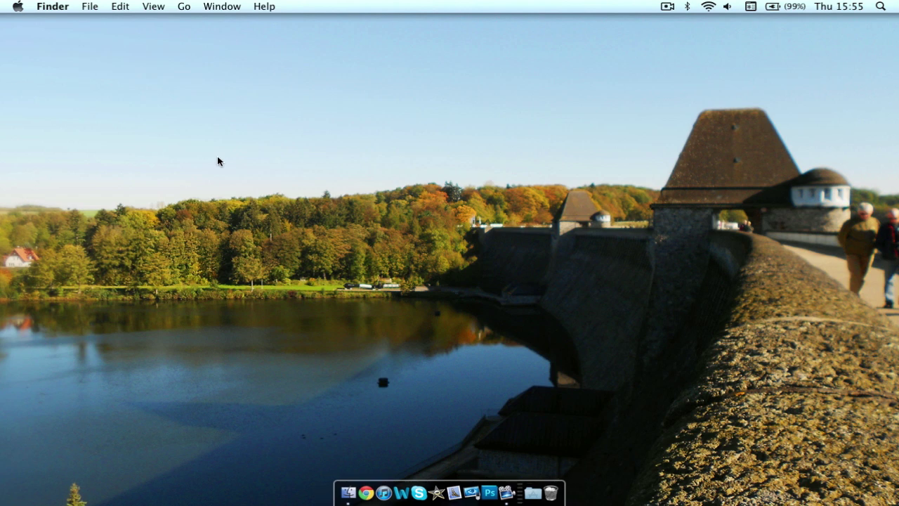